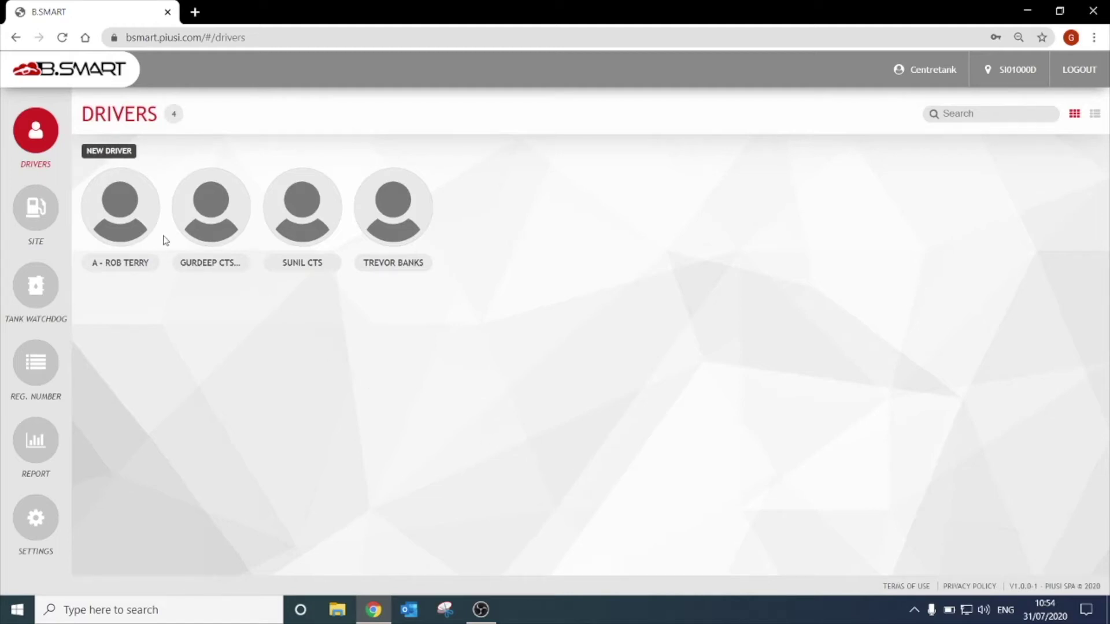
- Show the site's dispenser list using the SITE icon in the sidebar
left_click(35, 210)
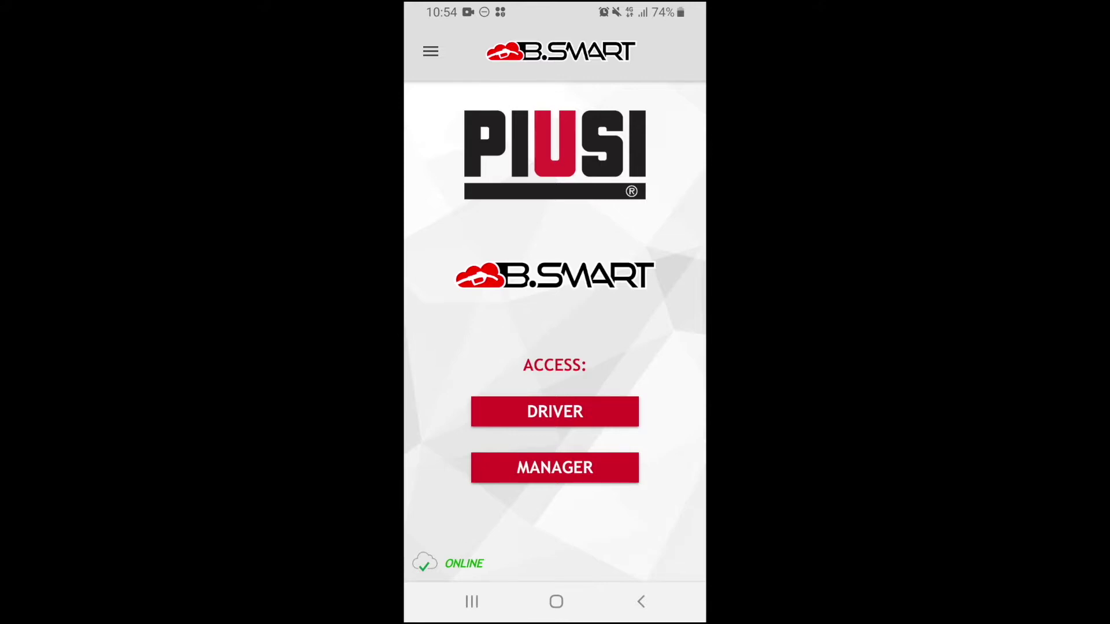
- Search for nearby dispensers as a driver and connect to DemoBSm 19070027
left_click(555, 412)
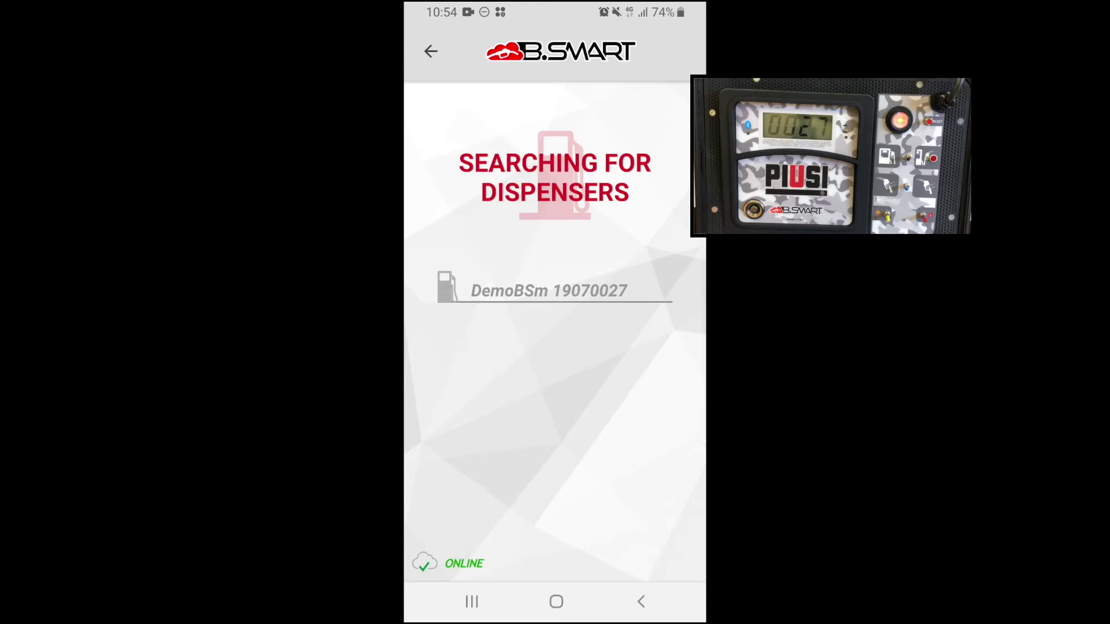
left_click(549, 291)
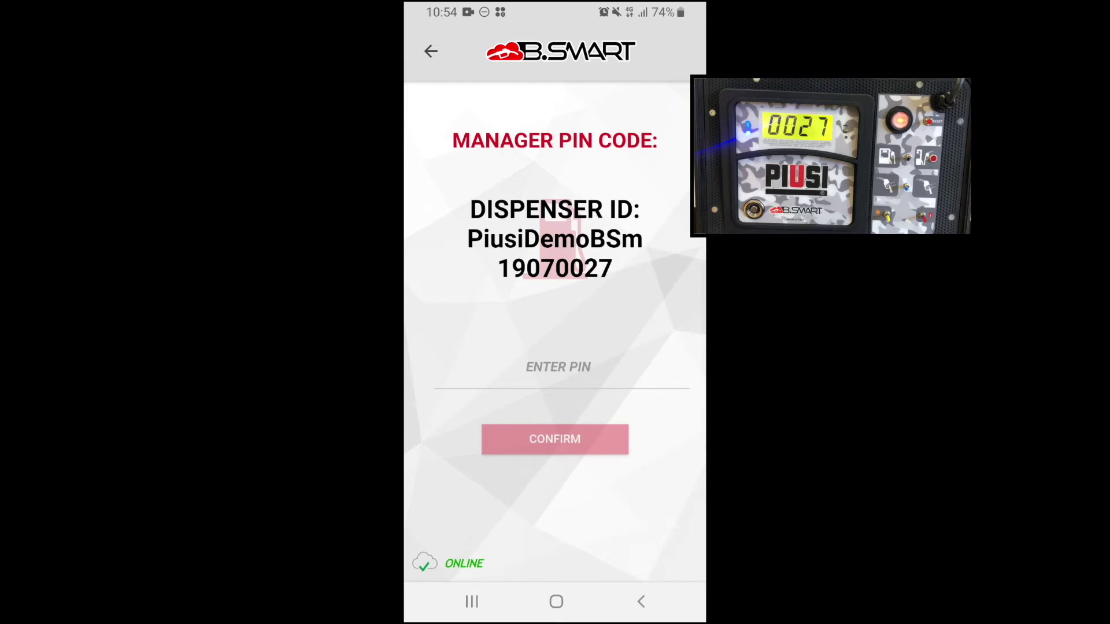
- Unlock the dispenser by entering and submitting the manager PIN
left_click(558, 370)
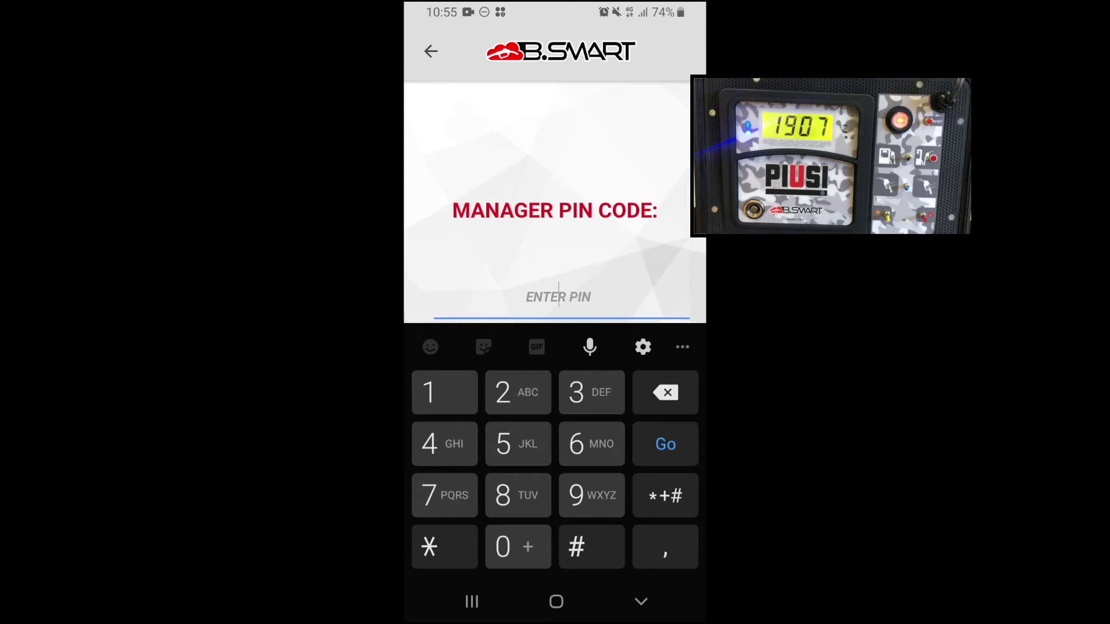
type("123456")
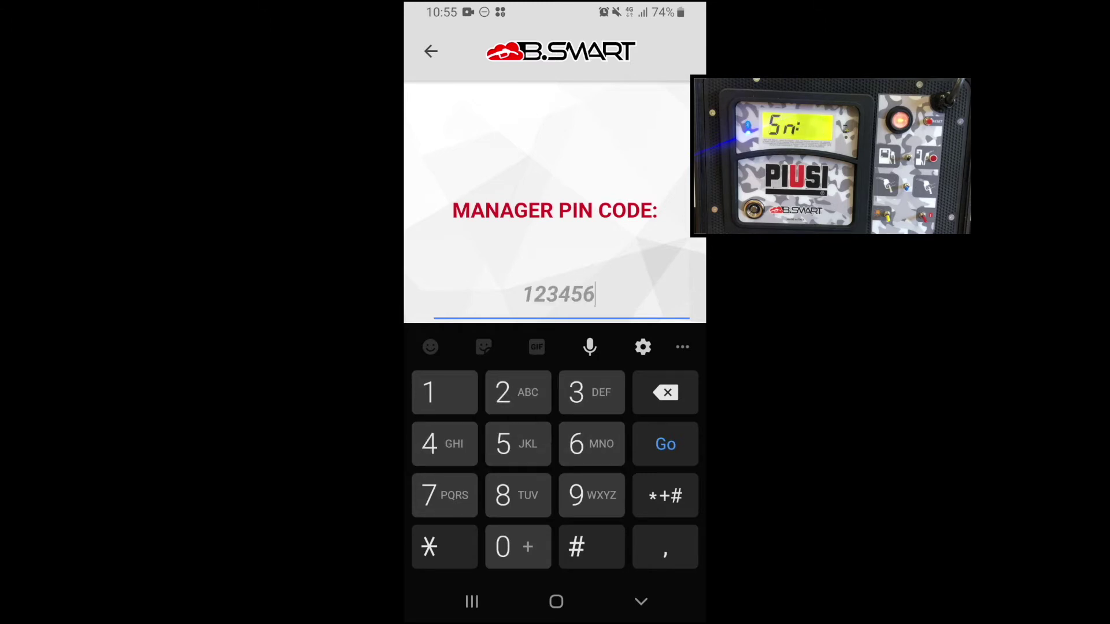
key("Return")
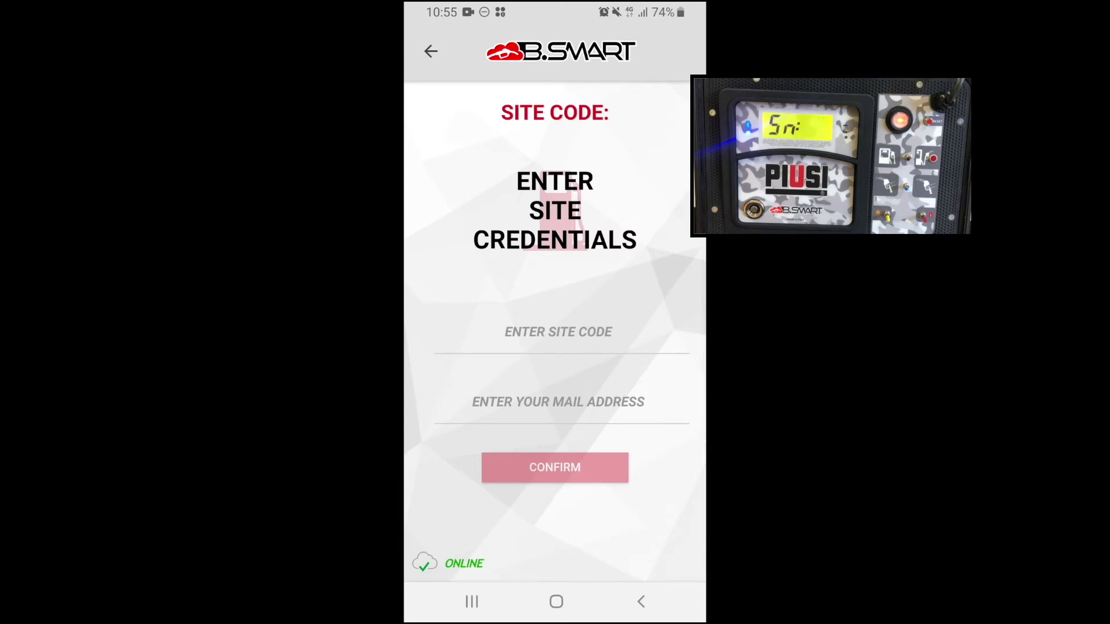
- Enter the site code and portal e-mail from keyboard suggestions and submit them
left_click(558, 332)
type("S")
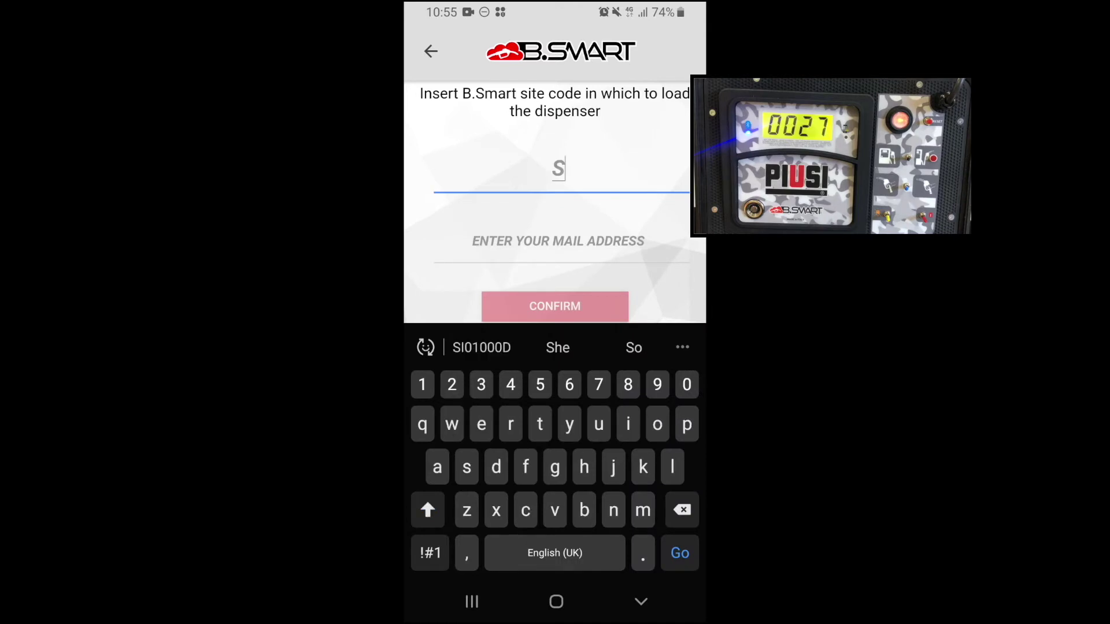
left_click(481, 347)
left_click(558, 241)
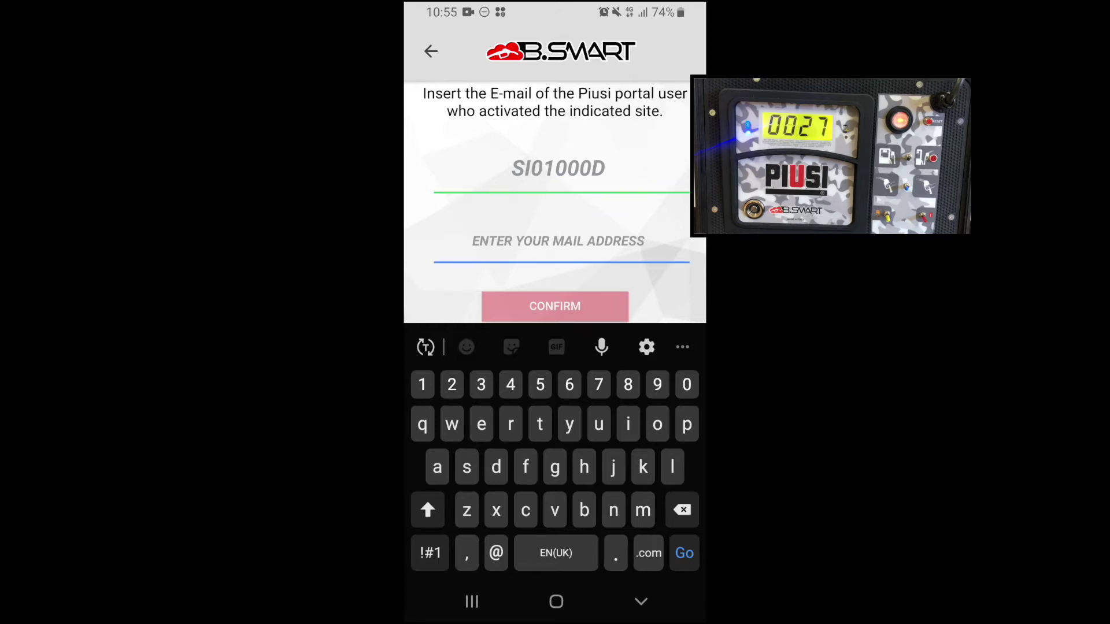
type("sara")
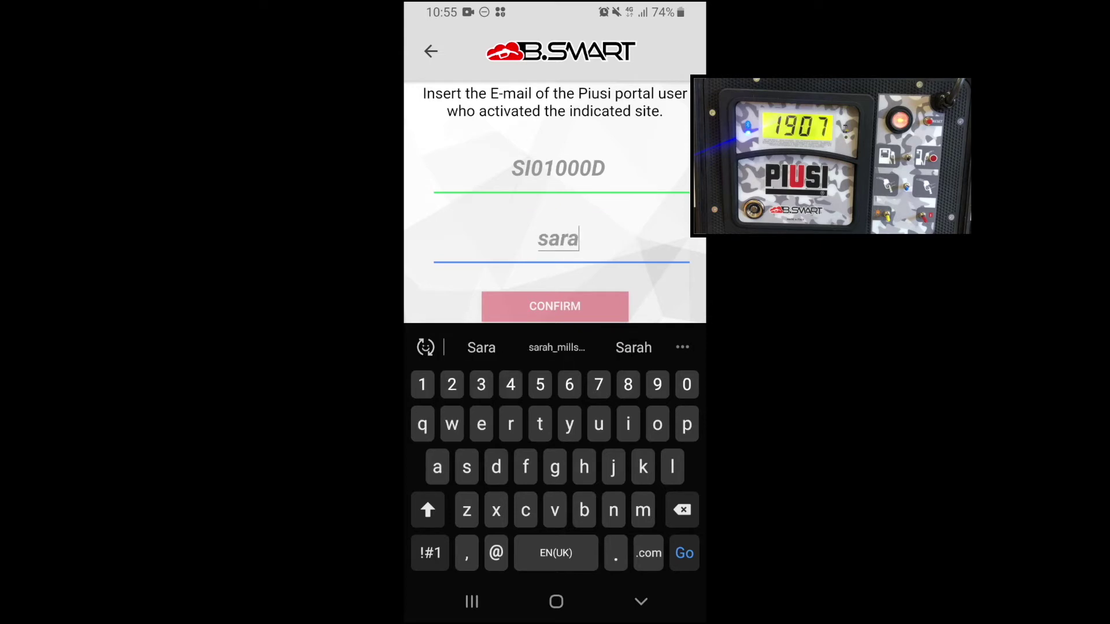
left_click(556, 348)
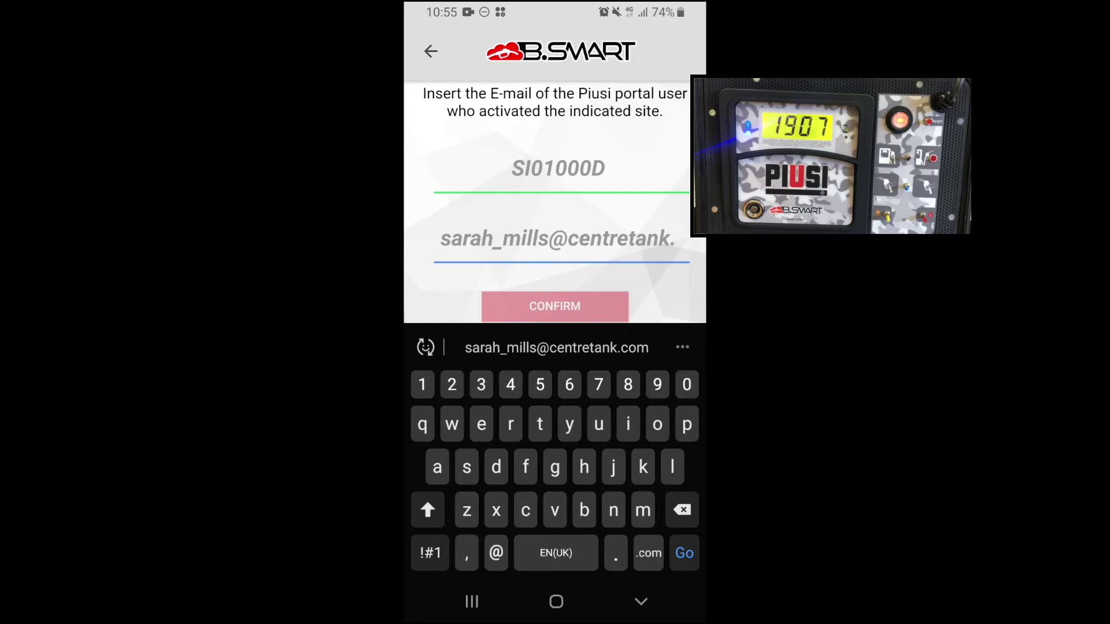
key("Return")
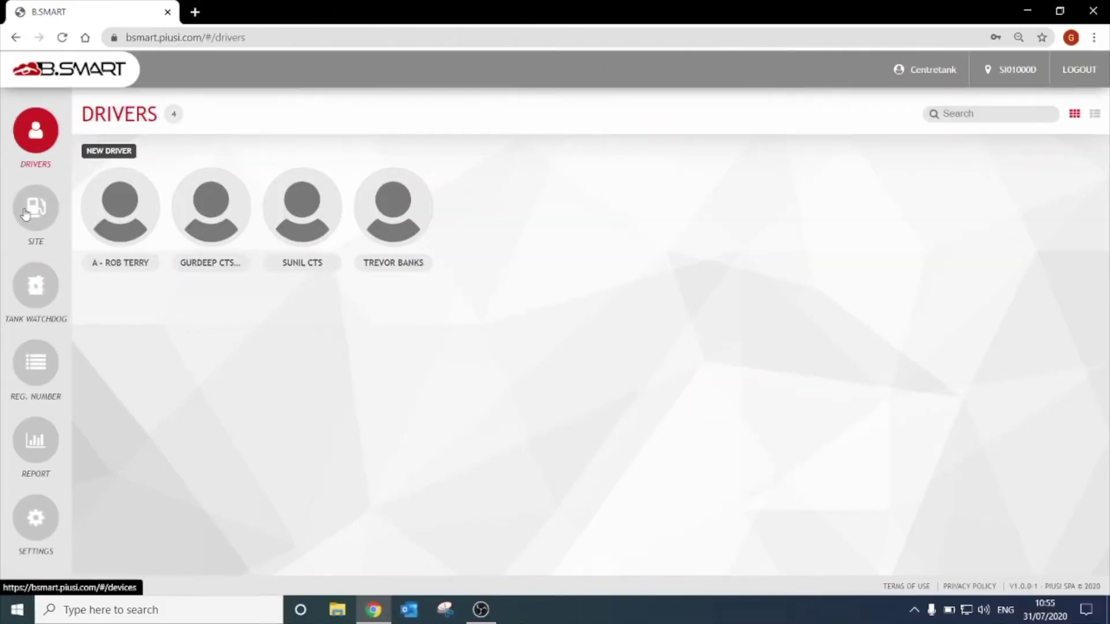
- Open DemoBSm 19070027's General settings from the site list and select its device name
left_click(25, 215)
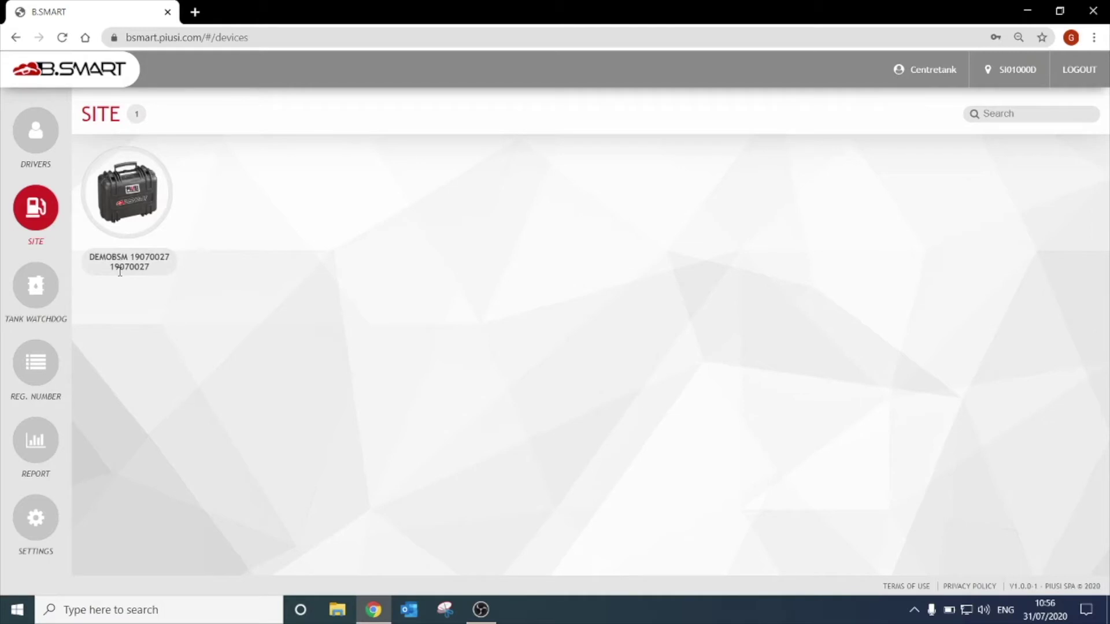
left_click(149, 216)
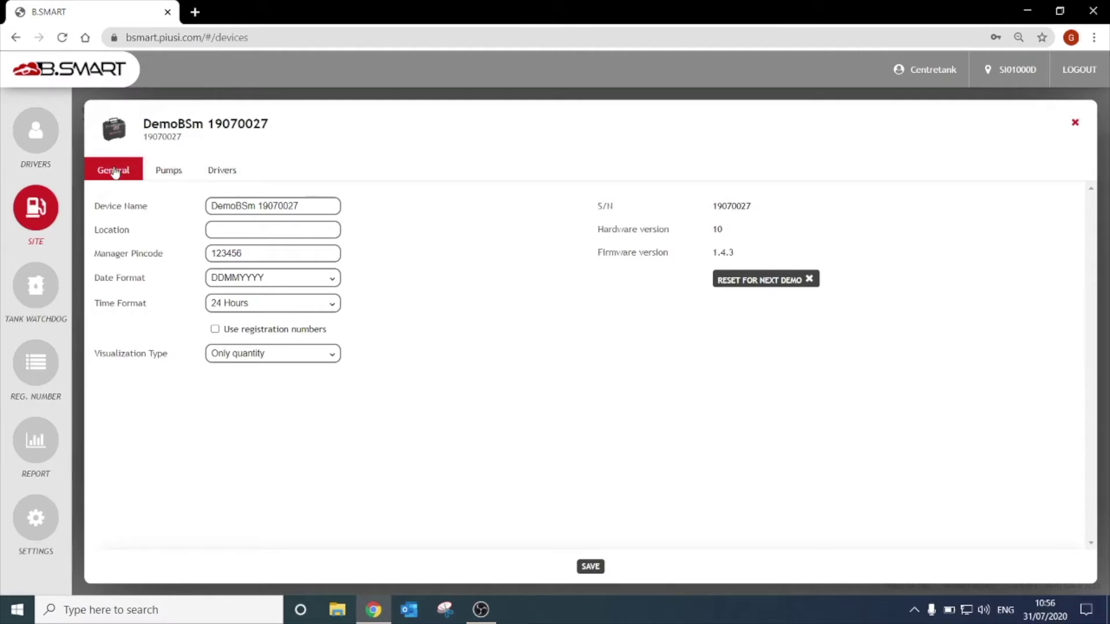
triple_click(319, 206)
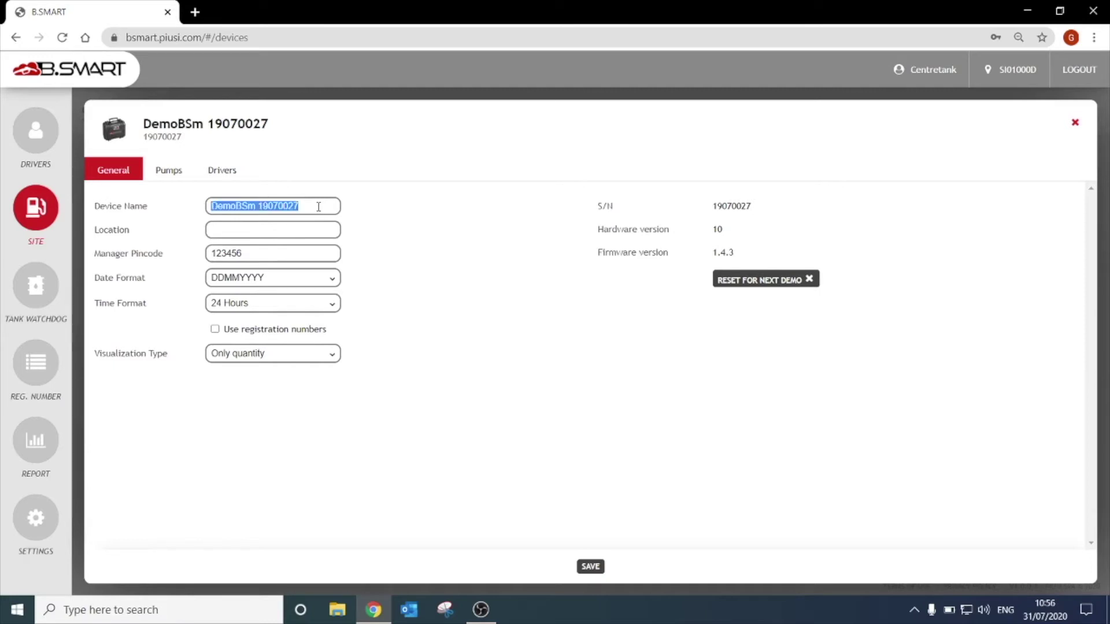
- Name the dispenser 'video demo' with location Minworth, leaving the manager pincode unchanged
type("video")
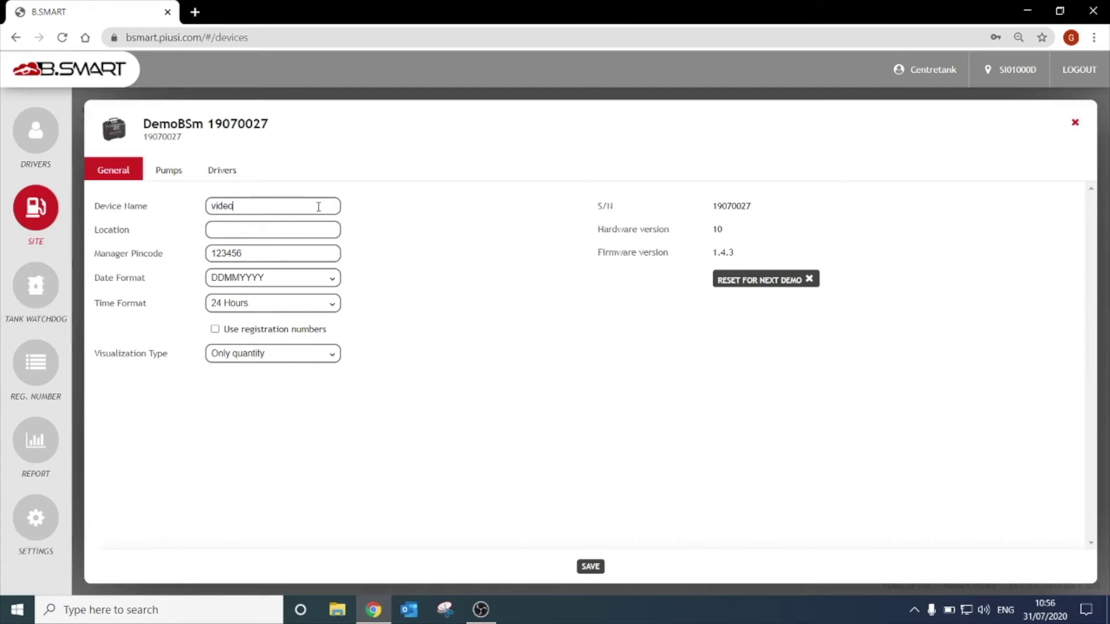
type(" demo")
type("Mir")
type("worth")
double_click(329, 255)
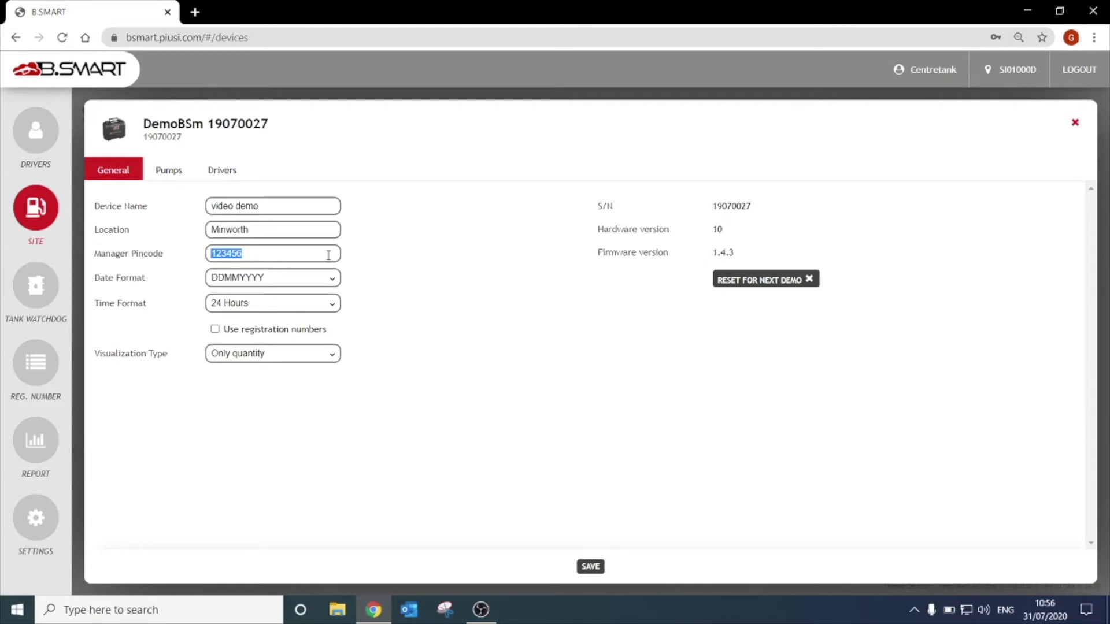
left_click(329, 255)
- Keep DDMMYYYY date and 24 Hours time formats; enable registration numbers and odometer recording
left_click(313, 281)
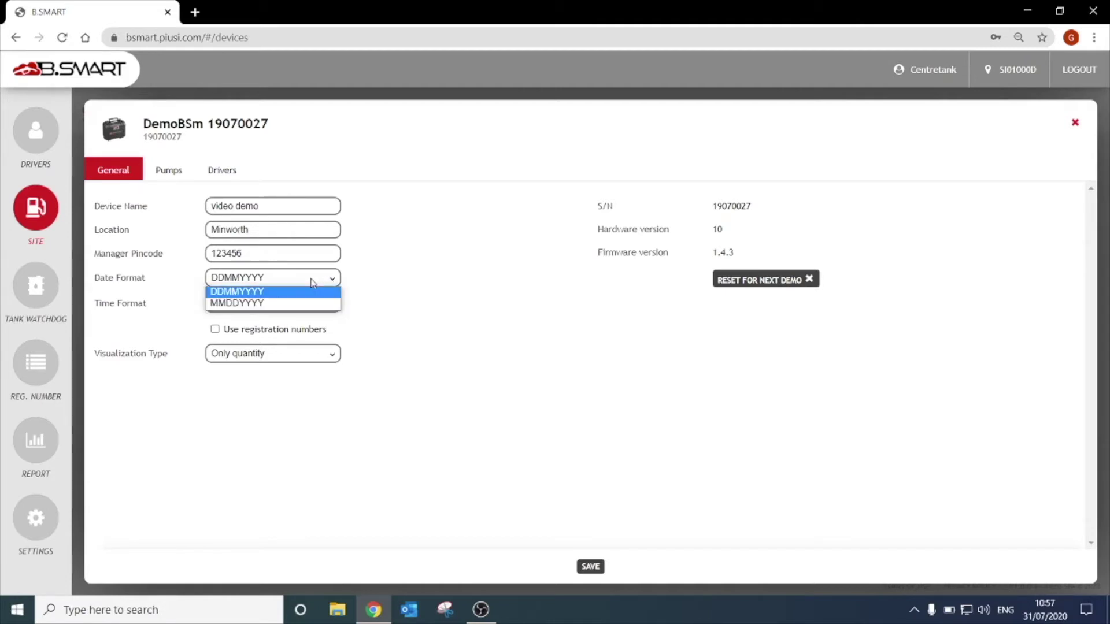
left_click(311, 280)
left_click(301, 307)
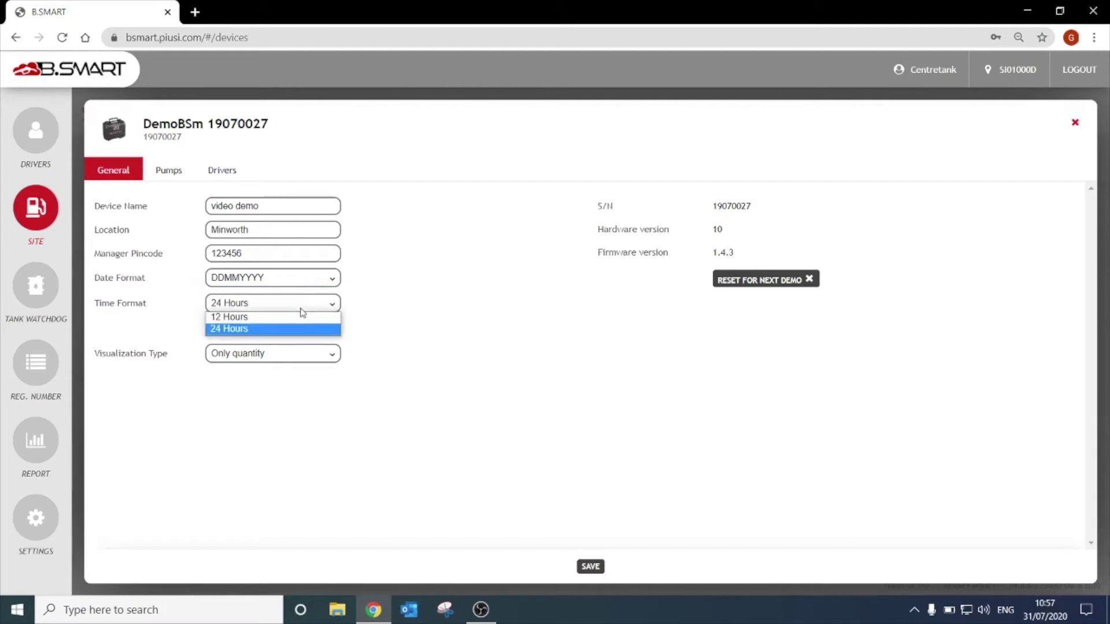
left_click(300, 308)
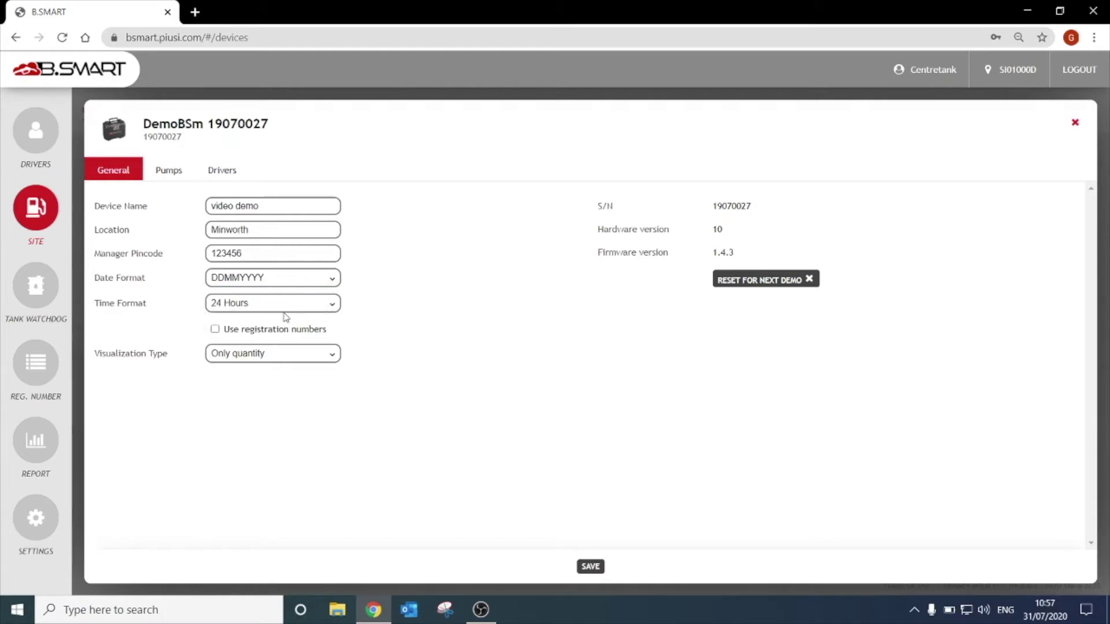
left_click(215, 330)
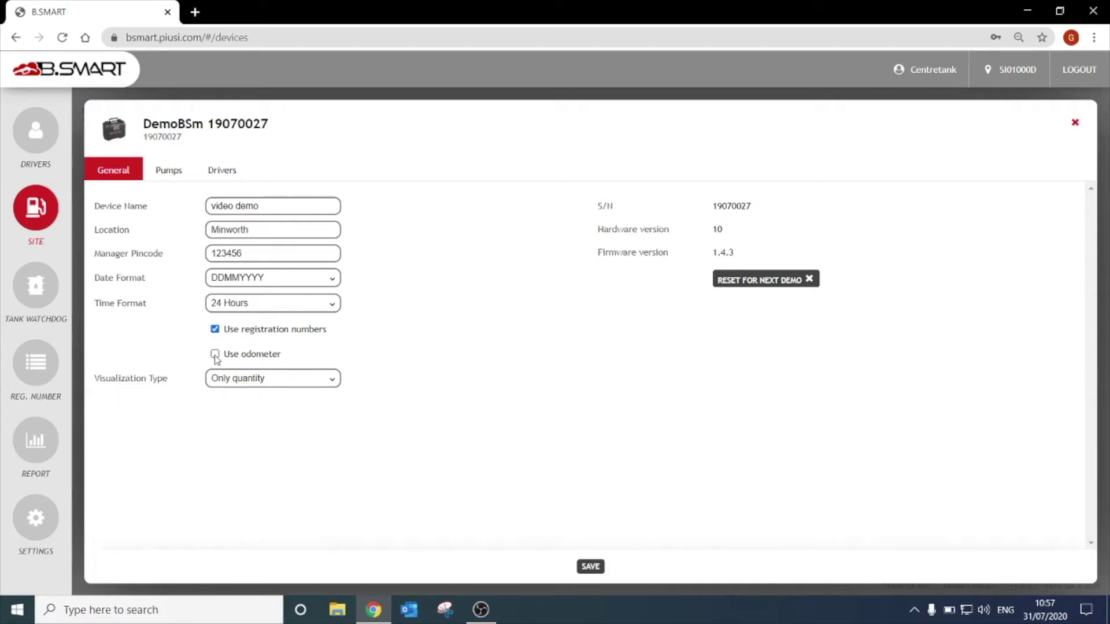
left_click(215, 354)
- Set visualization type to 'Time and quantity alternated' and save the general settings
left_click(312, 379)
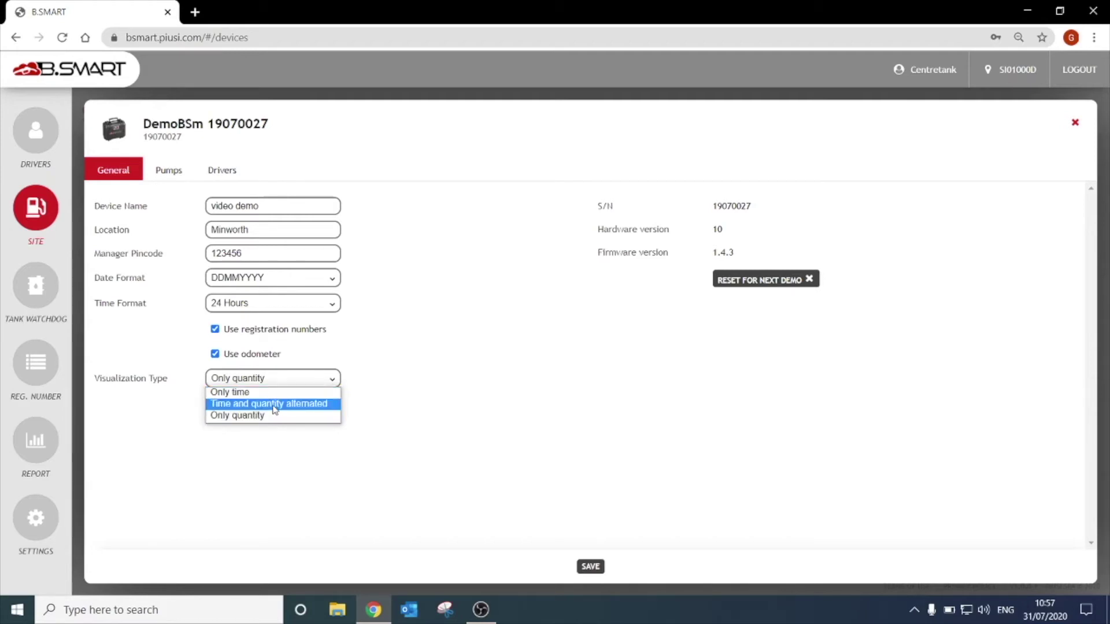
left_click(274, 405)
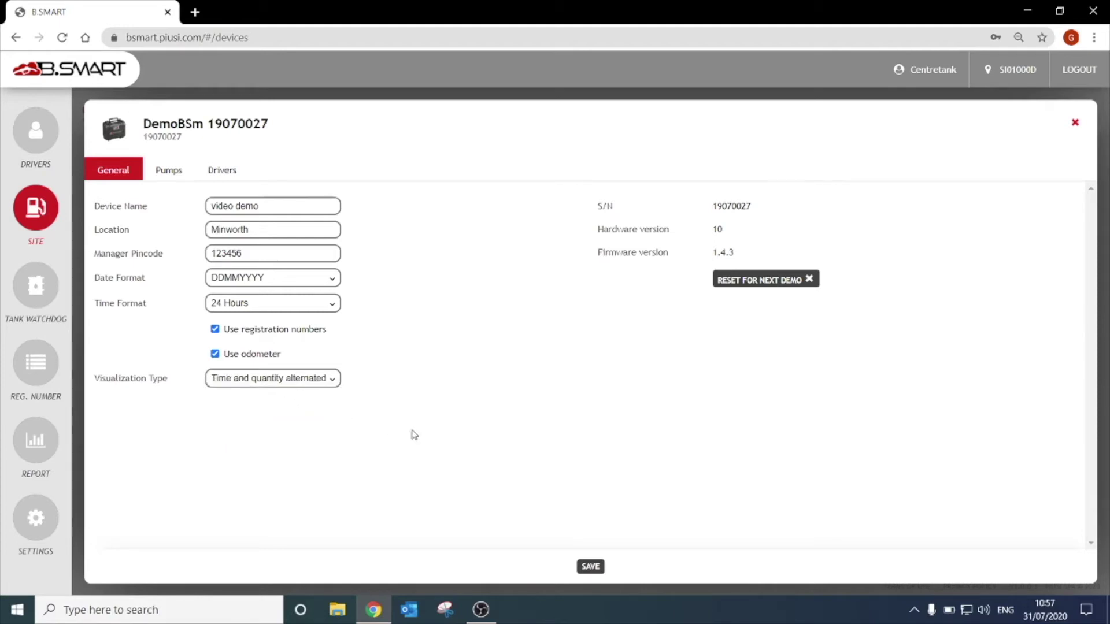
left_click(591, 567)
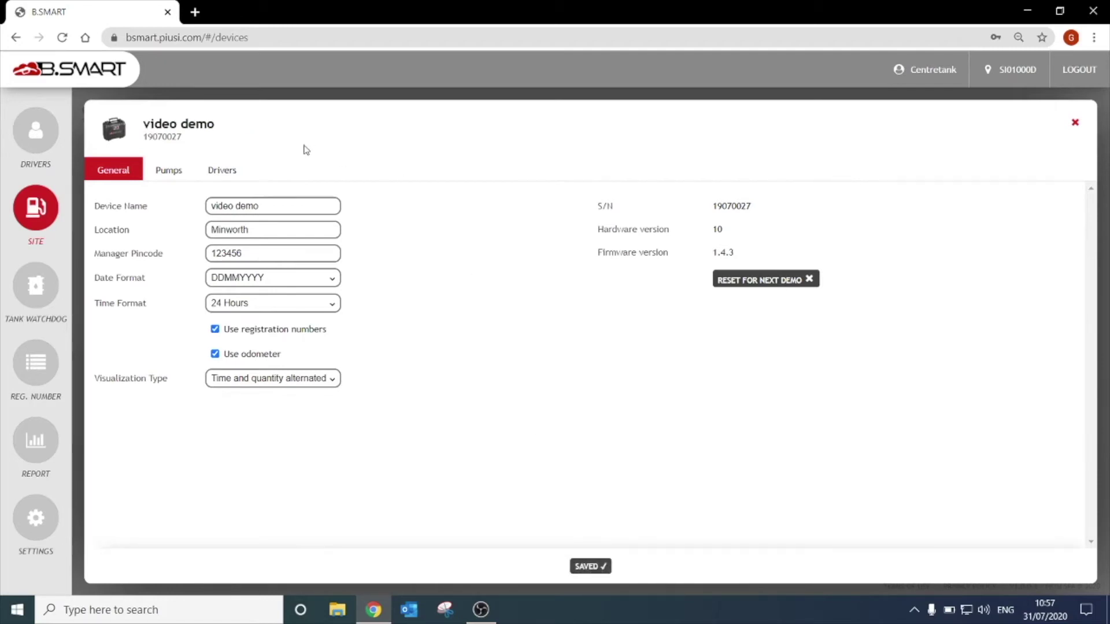
left_click(172, 181)
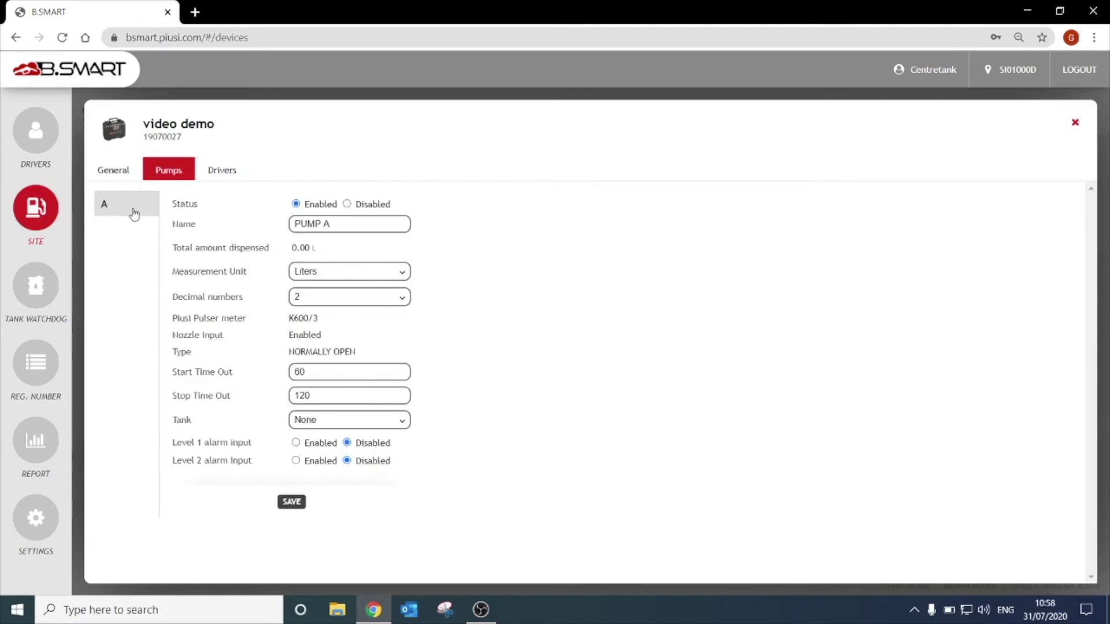
- Rename pump A from PUMP A to 'red diesel'
triple_click(337, 226)
type("red diesel")
left_click(332, 275)
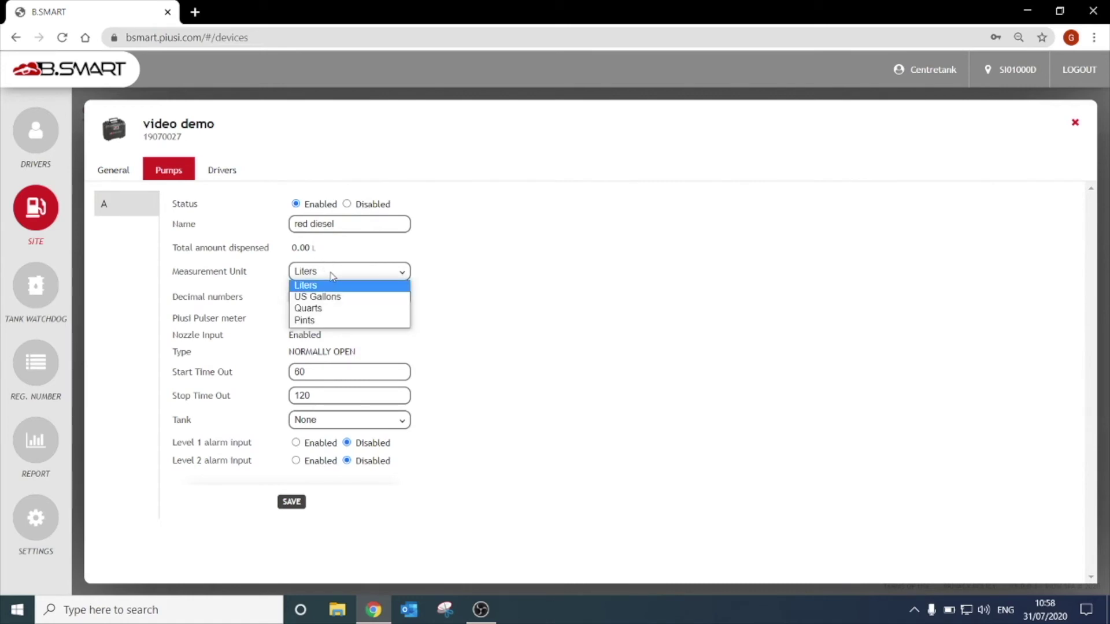
left_click(333, 283)
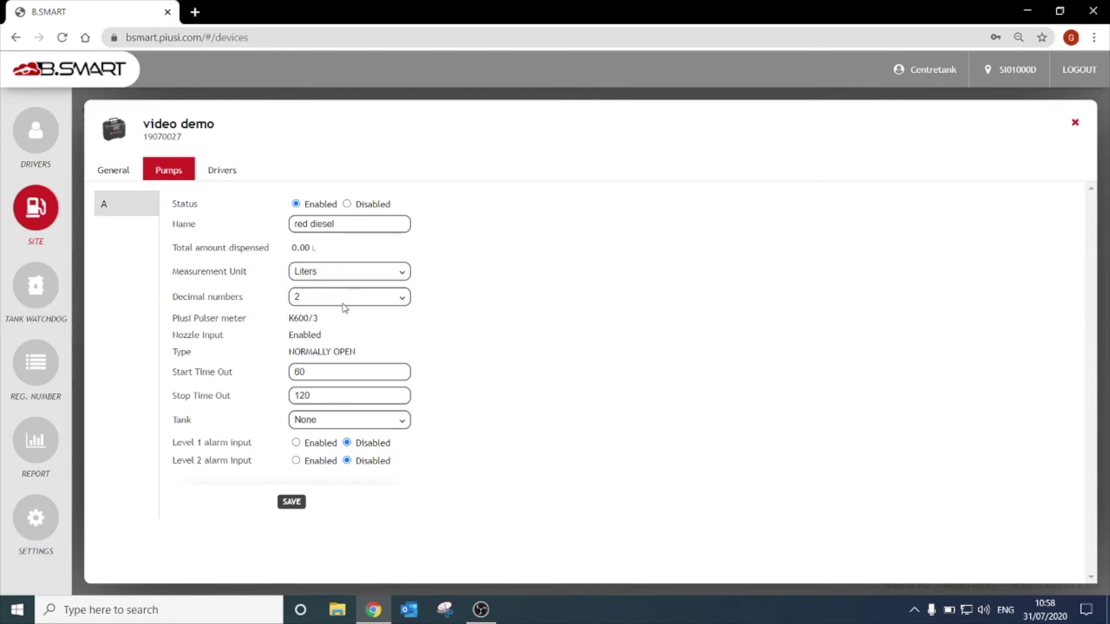
left_click(342, 301)
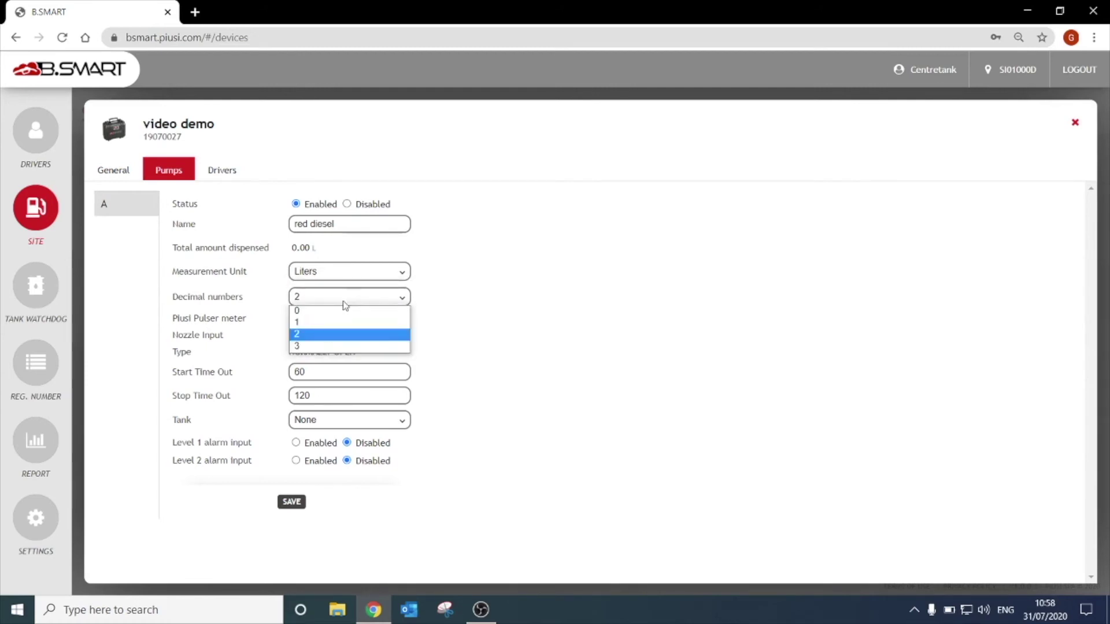
left_click(332, 335)
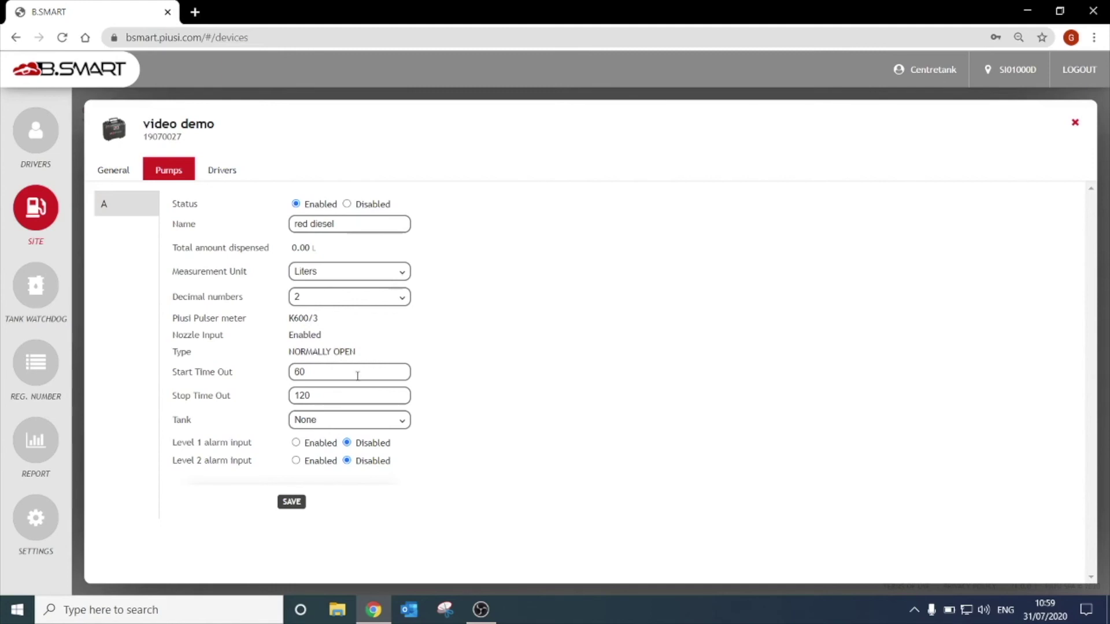
- Change the red diesel pump's Stop Time Out from 120 to 60
double_click(357, 375)
double_click(354, 397)
type("60")
- Enable level 1 alarm as Warning and level 2 alarm as Pump cut off, then save
left_click(295, 443)
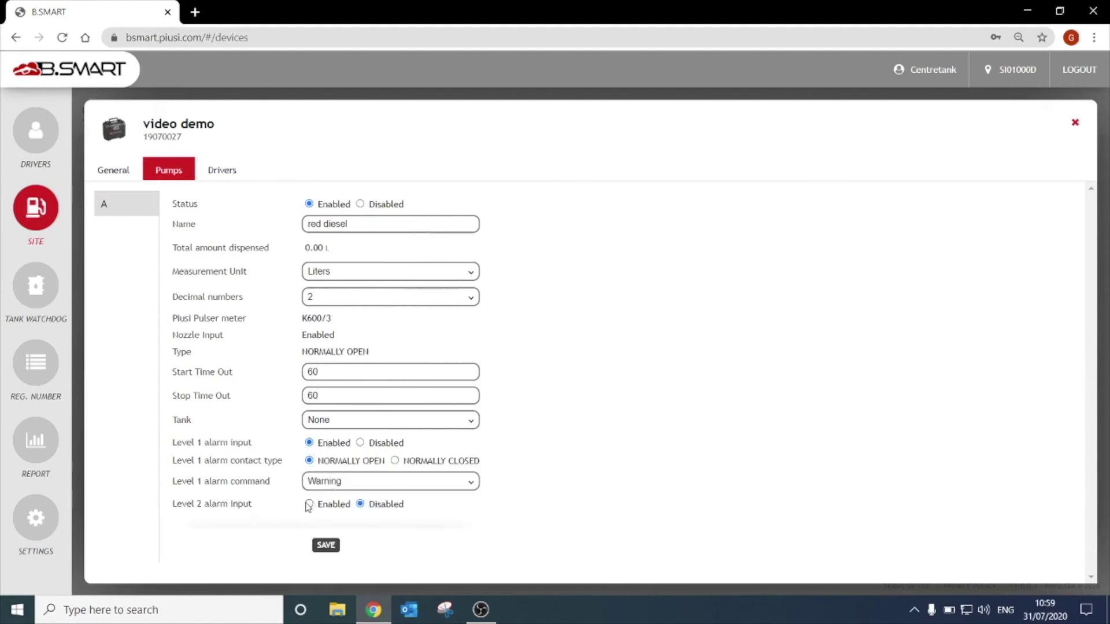
left_click(318, 488)
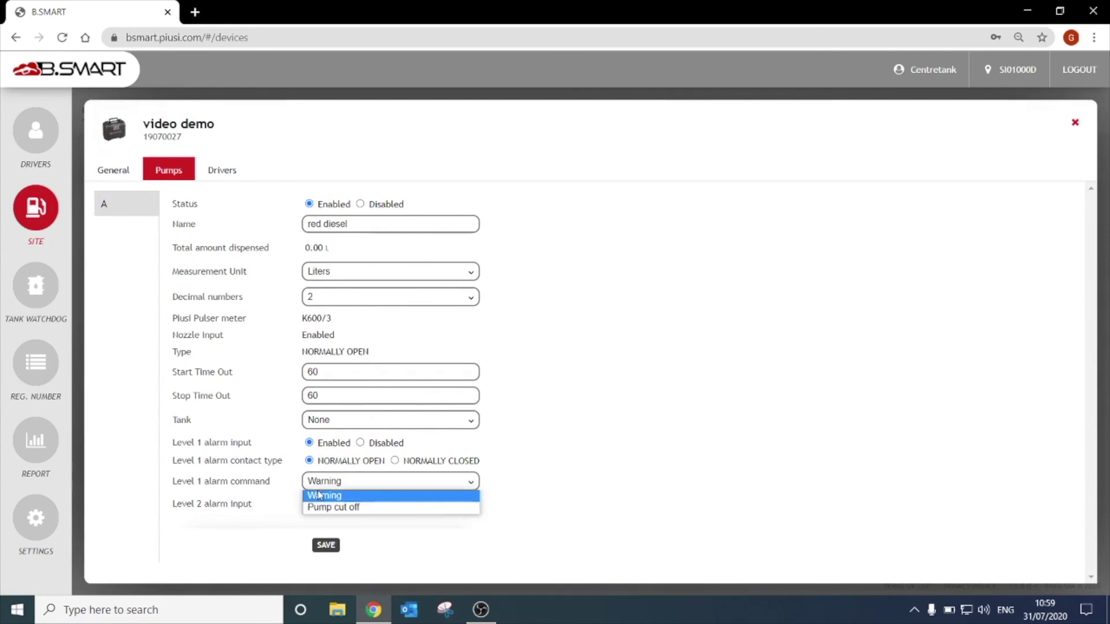
left_click(316, 497)
left_click(310, 503)
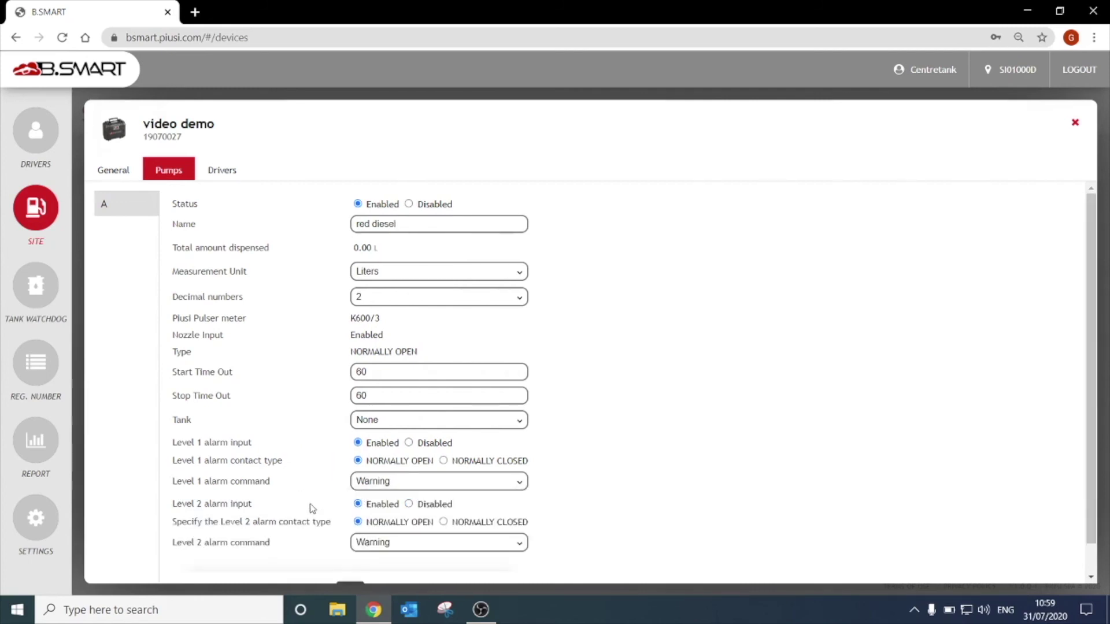
left_click(369, 545)
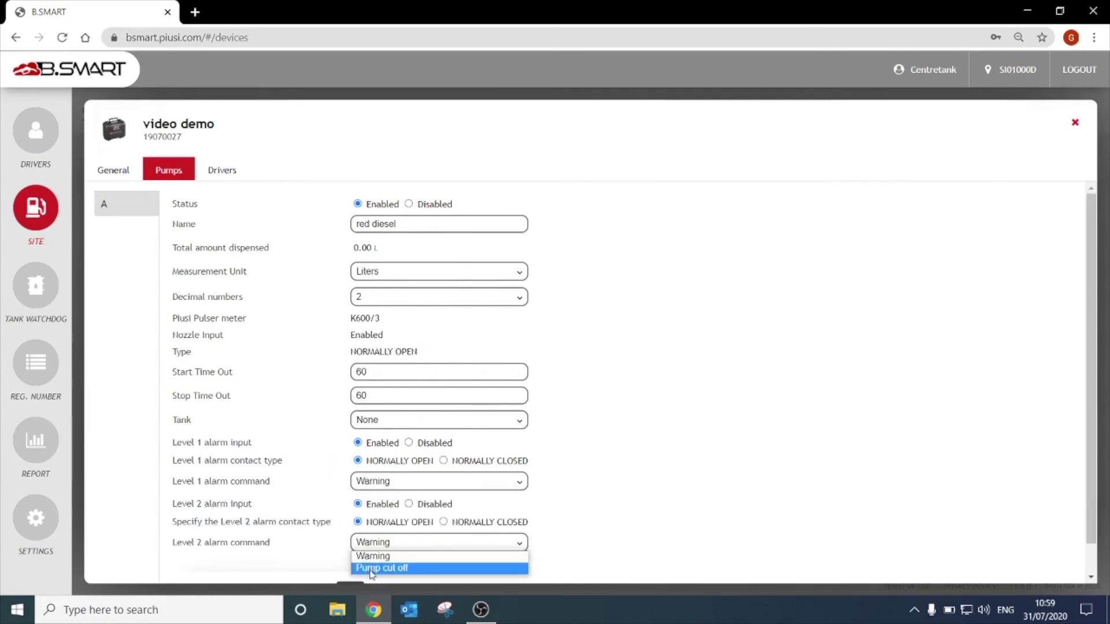
left_click(370, 571)
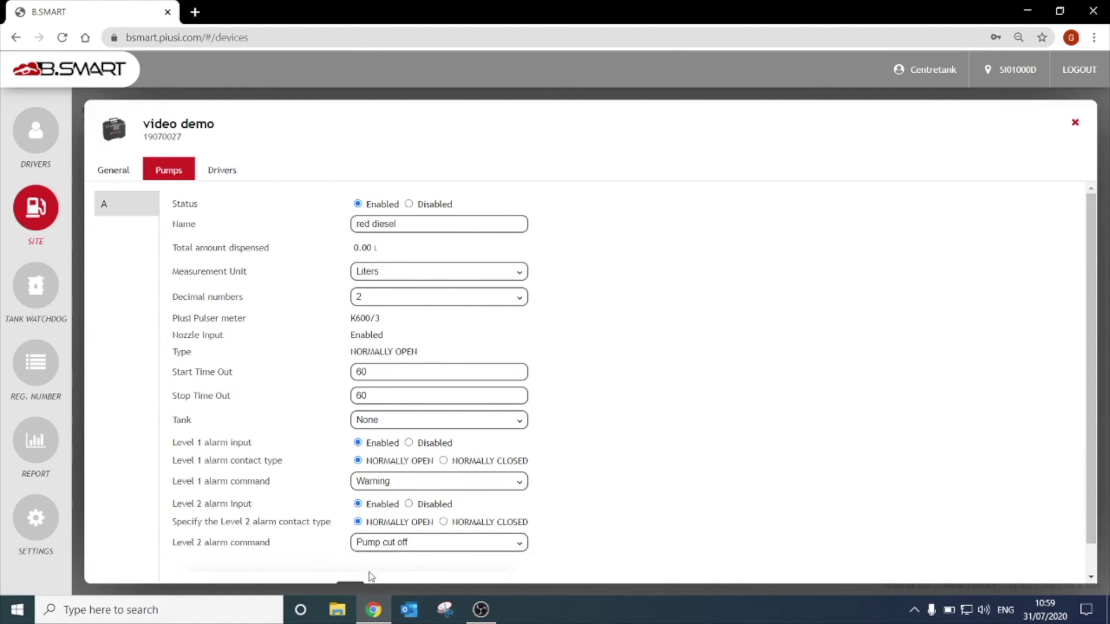
scroll(369, 571, "down", 1)
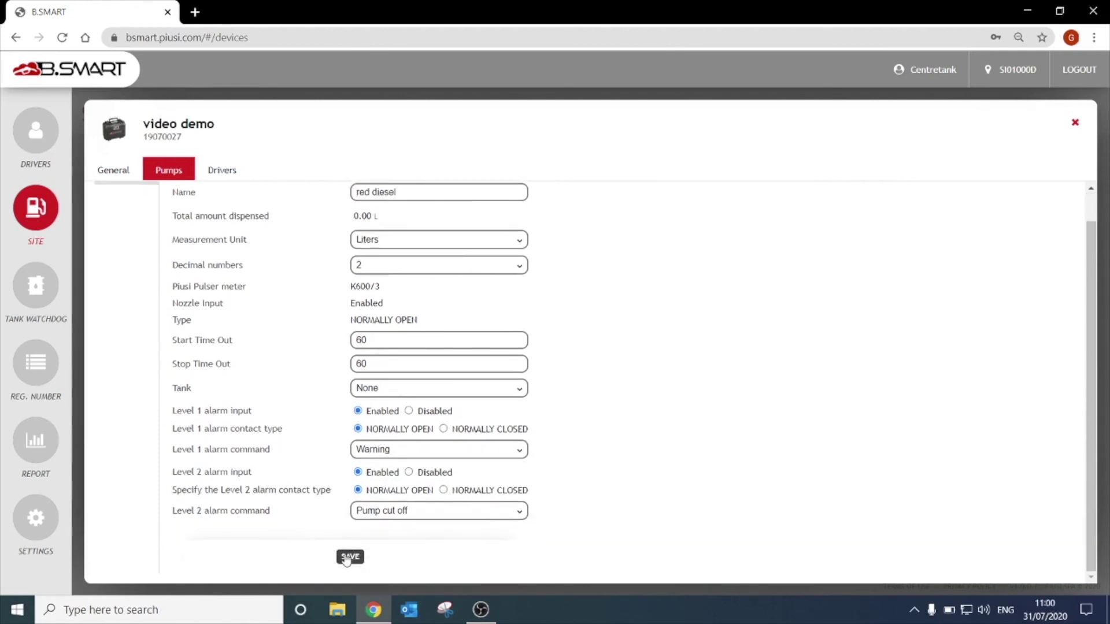
left_click(349, 557)
left_click(214, 172)
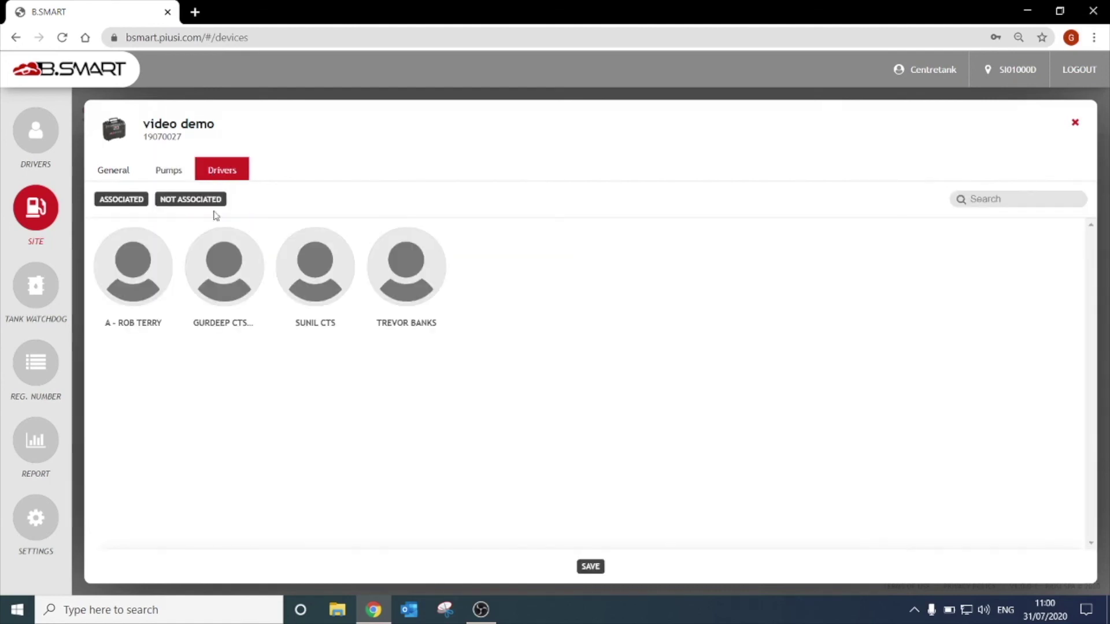
- Associate one driver with video demo, save, check the ASSOCIATED list, and close the dialog
left_click(309, 278)
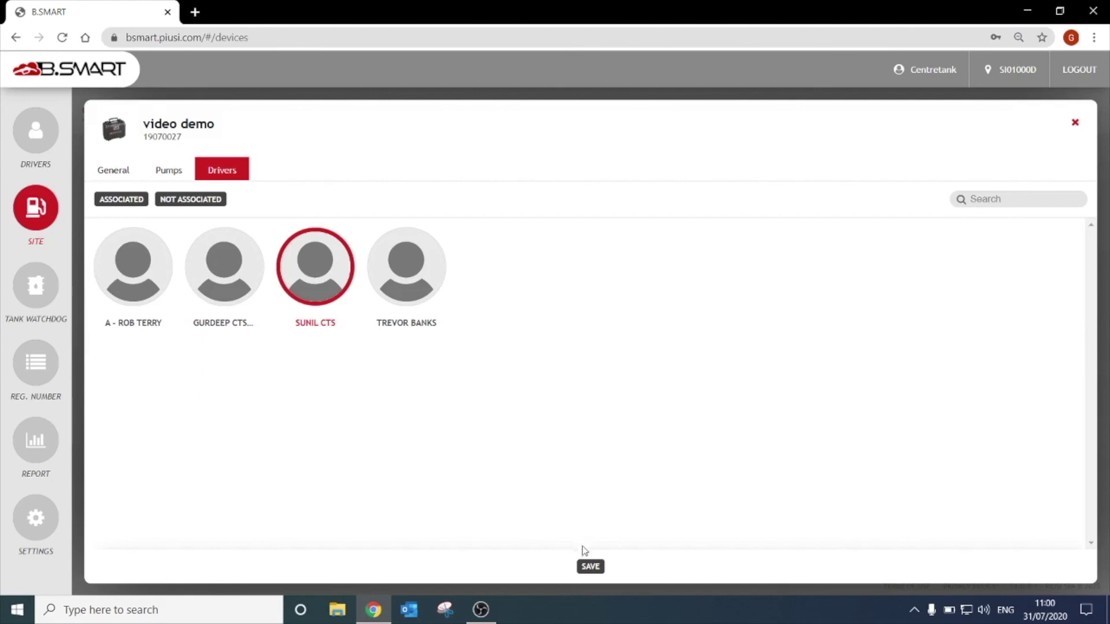
left_click(590, 568)
left_click(193, 202)
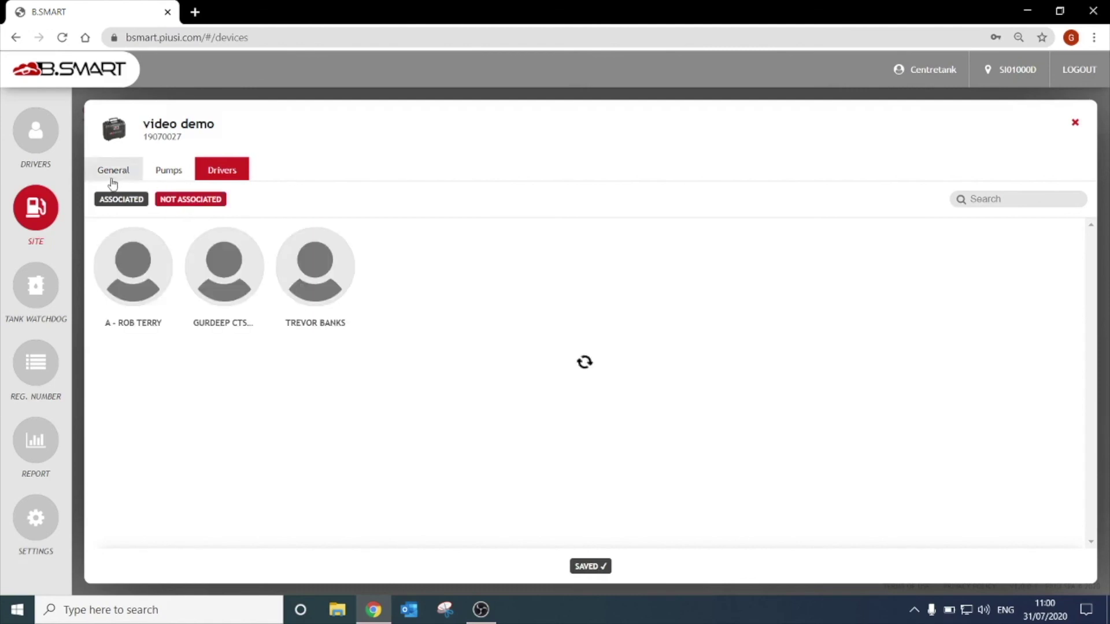
left_click(105, 202)
left_click(104, 203)
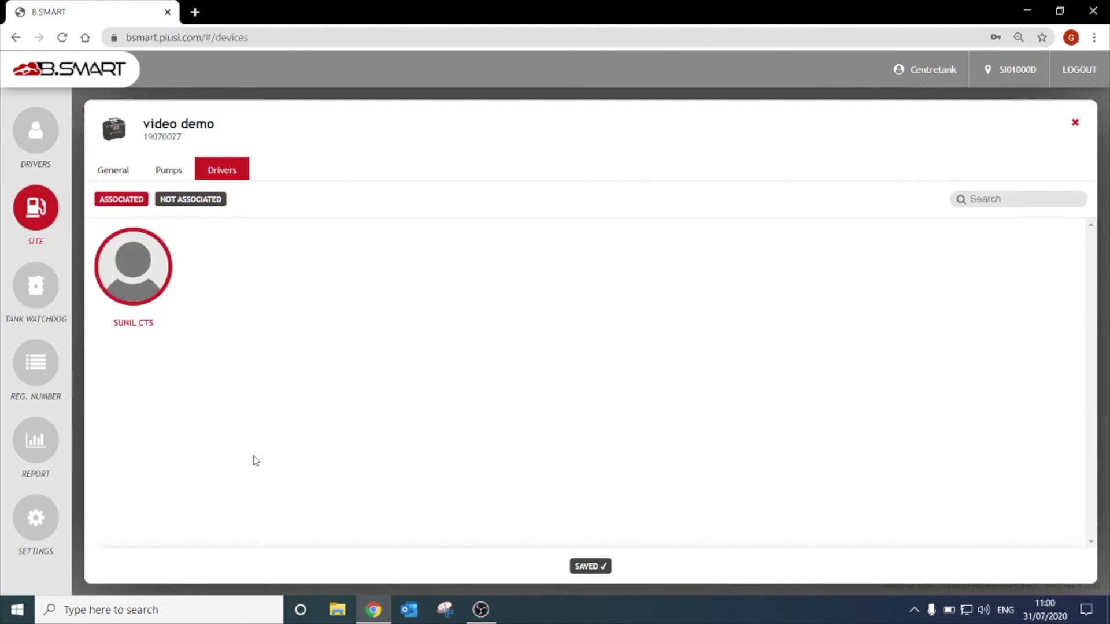
left_click(1074, 124)
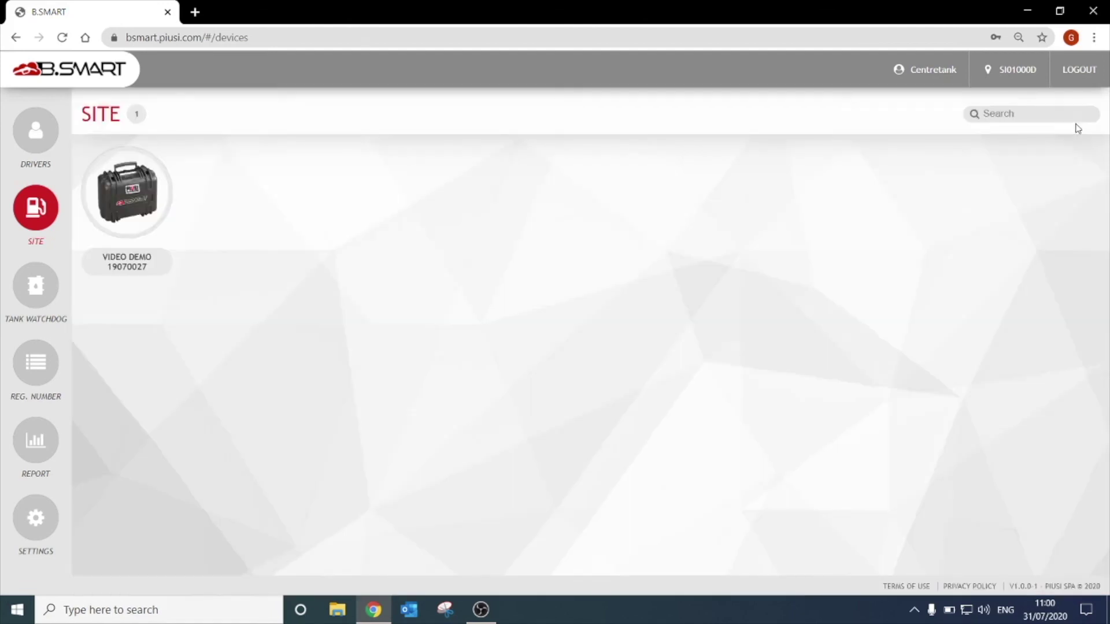